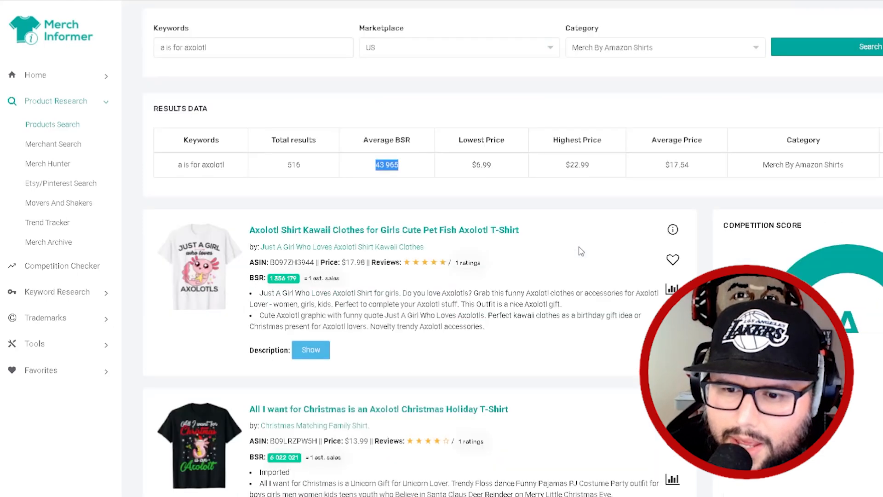
Examine the product search results for "a is for axolotl", comparing the BSR, prices and designs of competing shirts.
scroll(844, 299, down, 3)
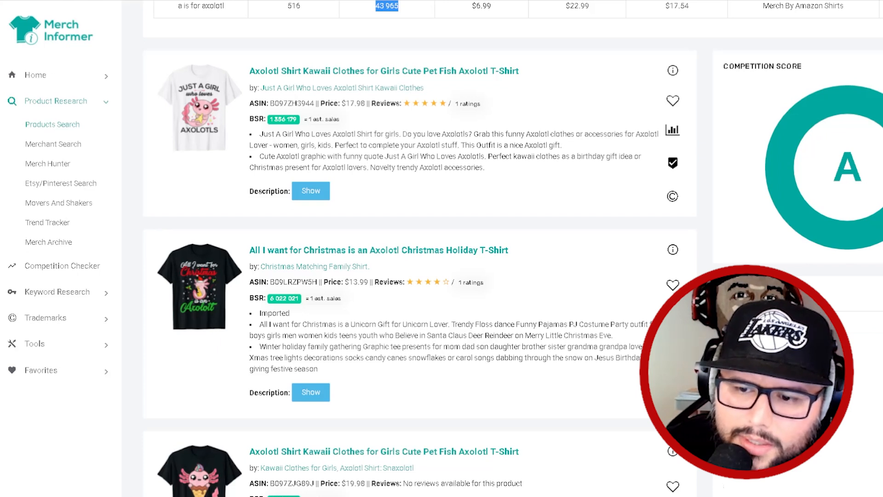
click(782, 340)
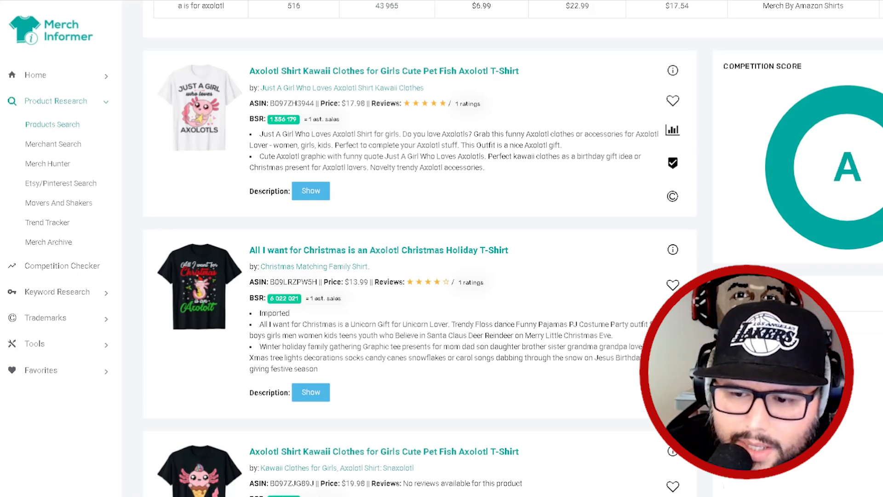
scroll(419, 248, up, 5)
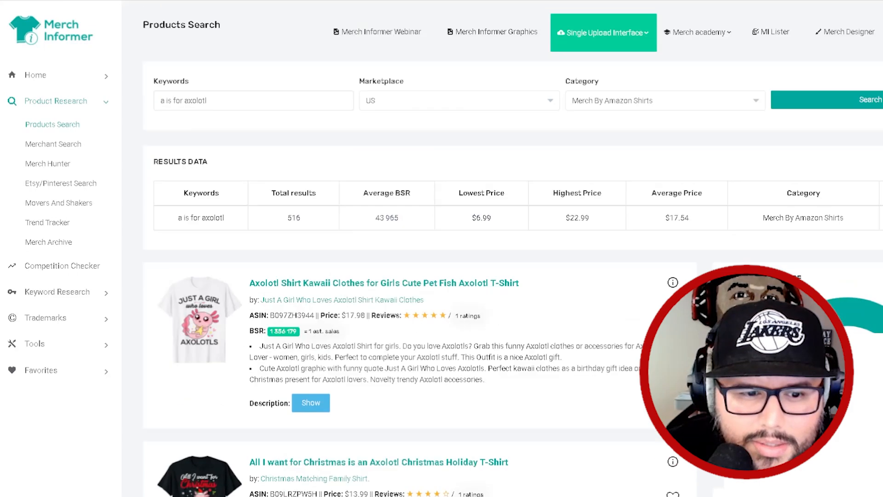
scroll(420, 248, down, 10)
scroll(420, 249, down, 20)
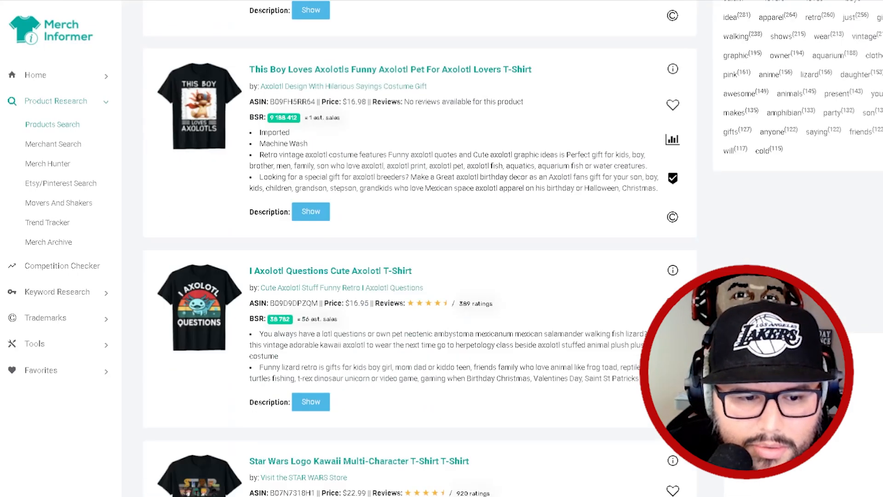
scroll(420, 249, down, 20)
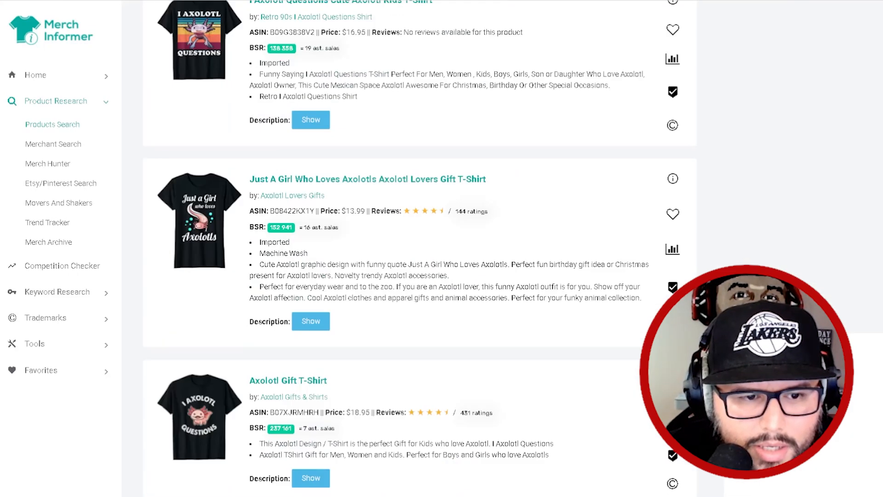
scroll(420, 249, down, 3)
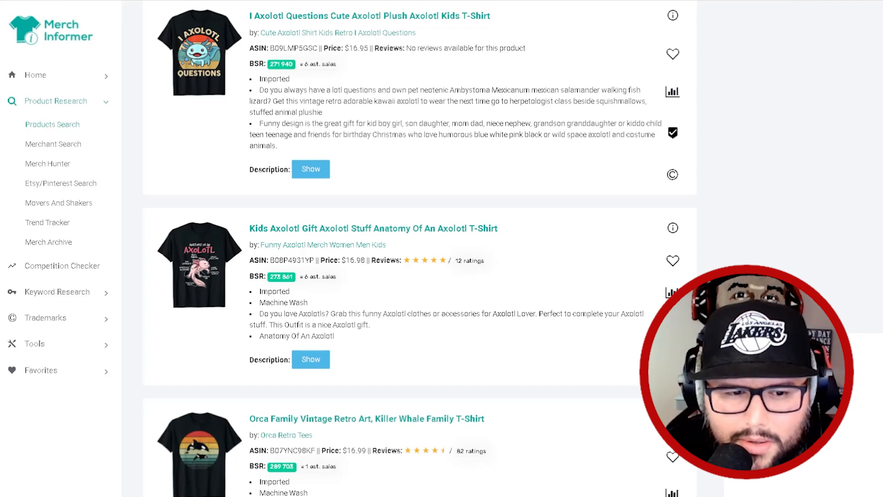
scroll(639, 387, up, 1)
scroll(639, 387, down, 13)
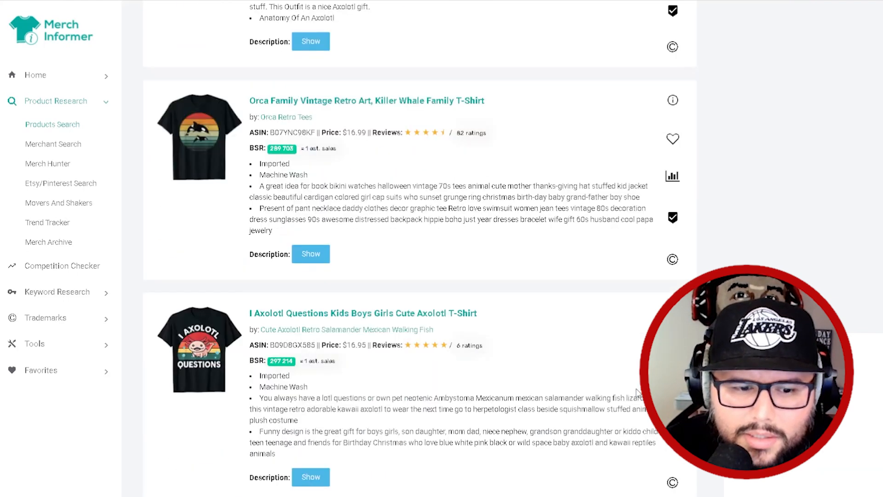
scroll(635, 396, down, 7)
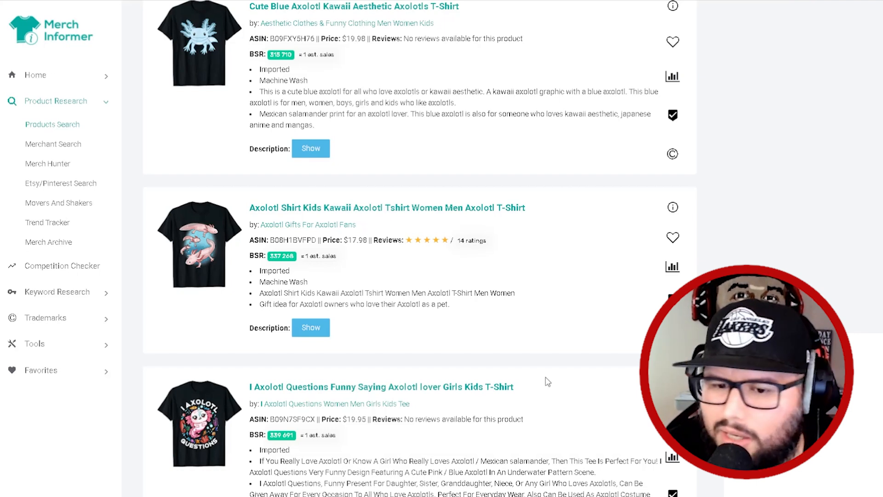
scroll(420, 249, down, 15)
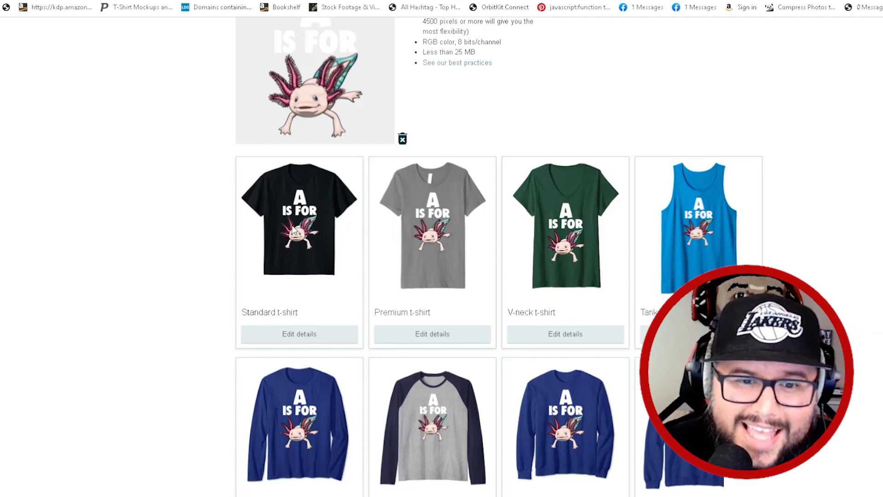
Review the white-text axolotl design's product mockups, including the throw pillow's design placement, size adjustment and list price.
scroll(306, 226, down, 5)
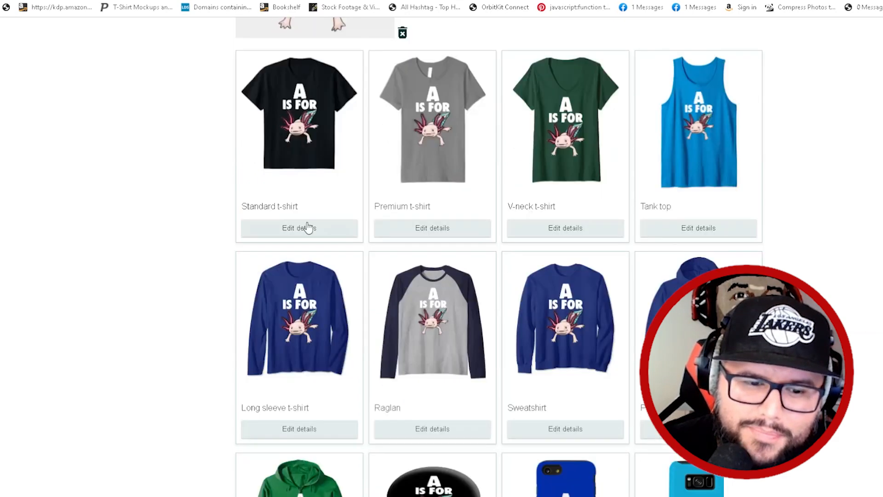
scroll(306, 218, up, 5)
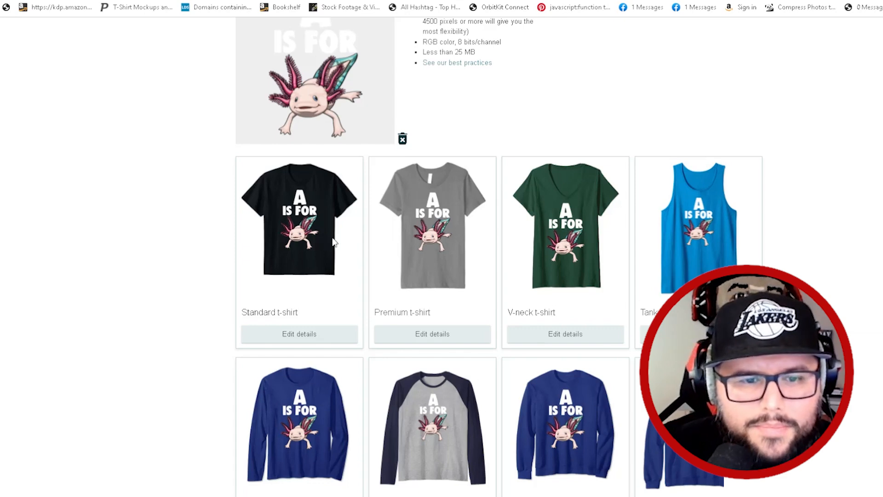
scroll(381, 279, down, 9)
scroll(367, 251, down, 3)
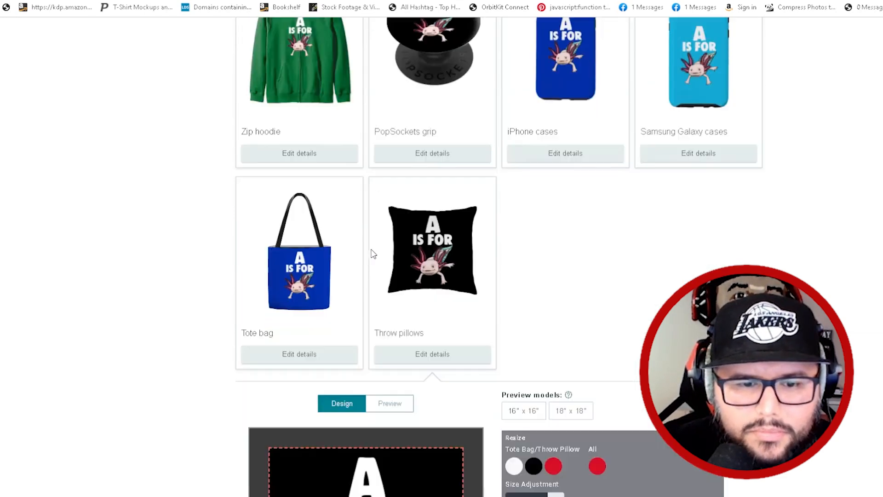
scroll(526, 283, down, 2)
scroll(640, 276, down, 2)
scroll(642, 276, down, 1)
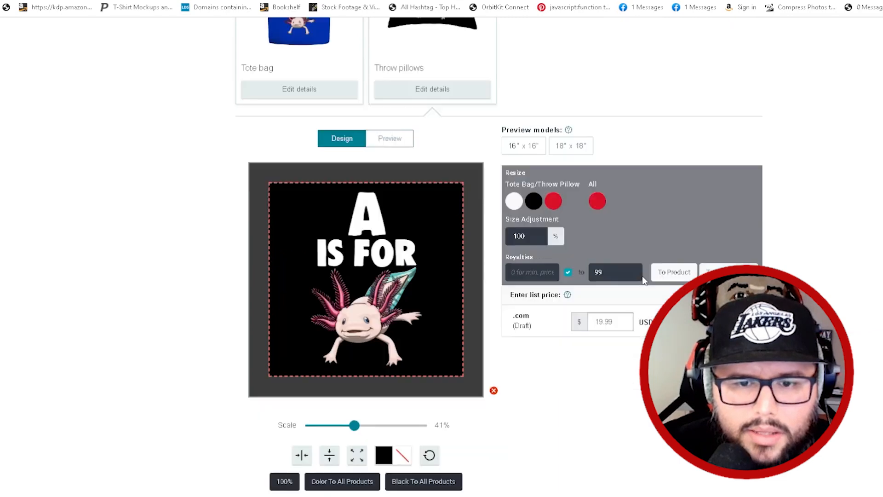
scroll(340, 195, up, 2)
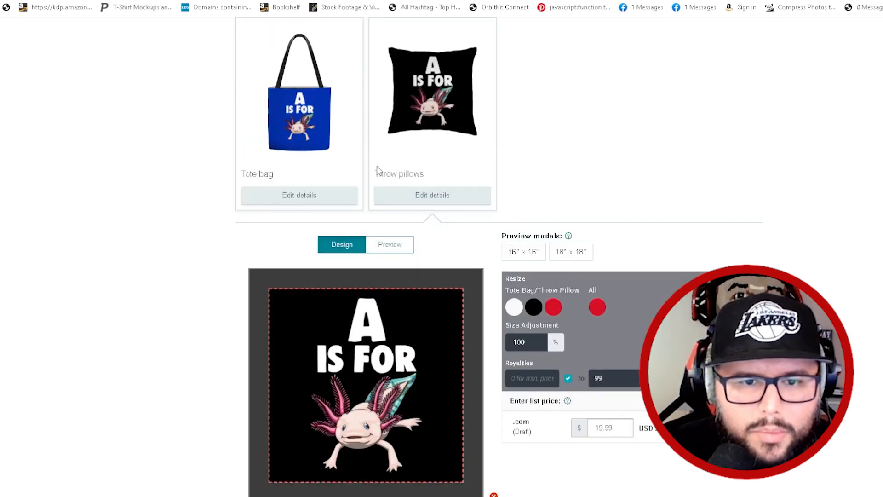
scroll(453, 317, down, 2)
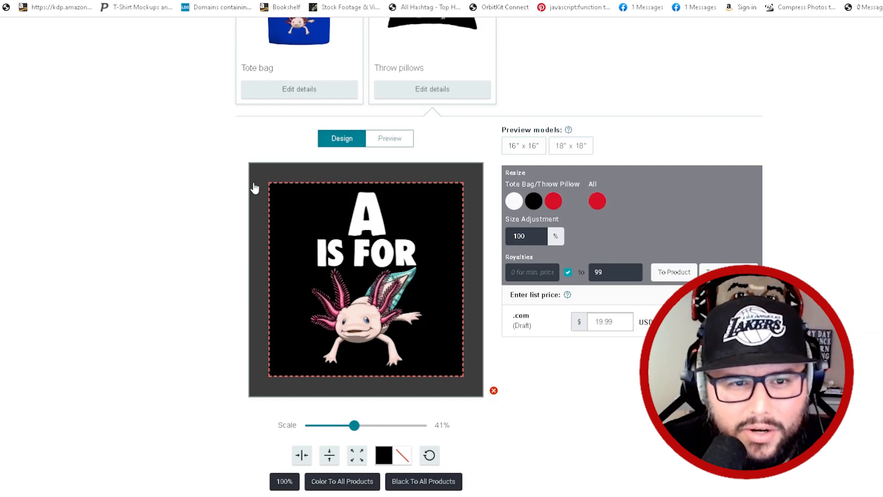
Inspect the black-text axolotl design's mockups and the standard t-shirt's color selection, and close the shirt's details.
scroll(259, 151, up, 10)
scroll(227, 270, up, 4)
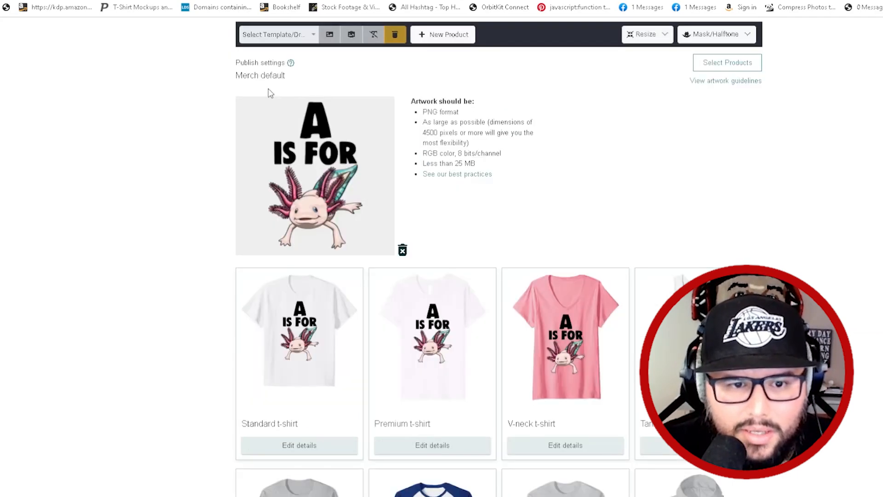
scroll(258, 297, down, 1)
scroll(280, 299, down, 1)
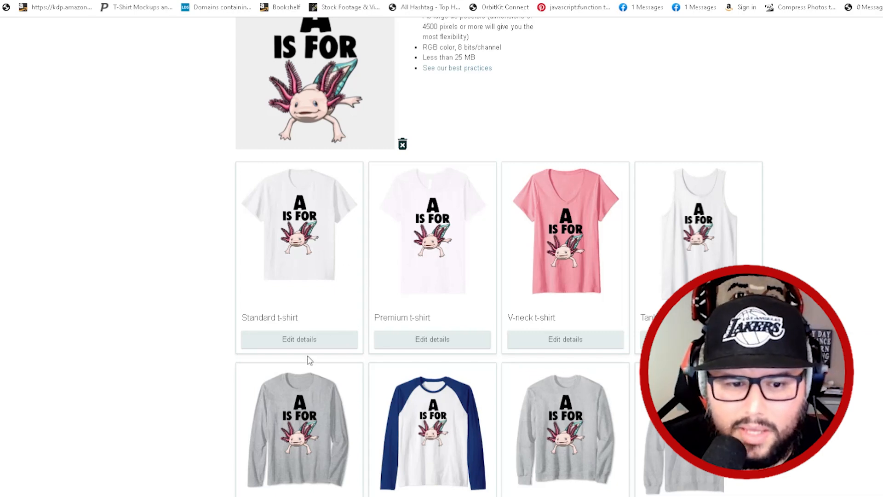
click(345, 345)
scroll(345, 345, down, 5)
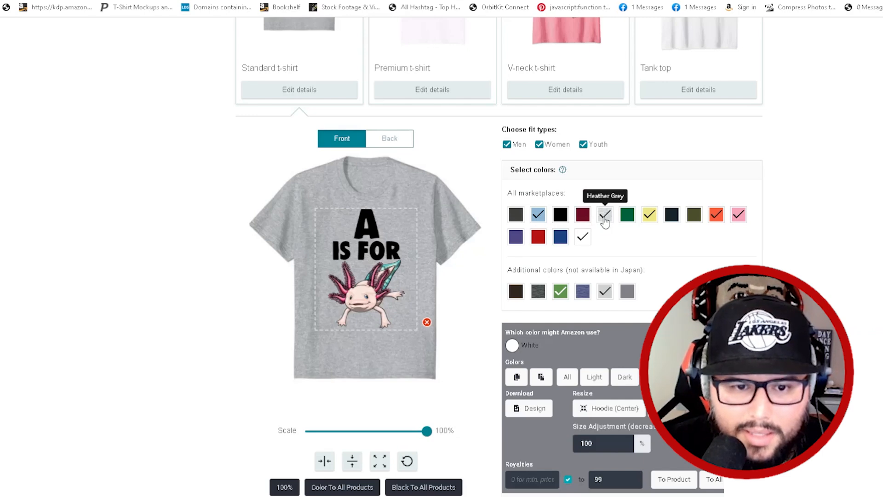
scroll(671, 257, up, 3)
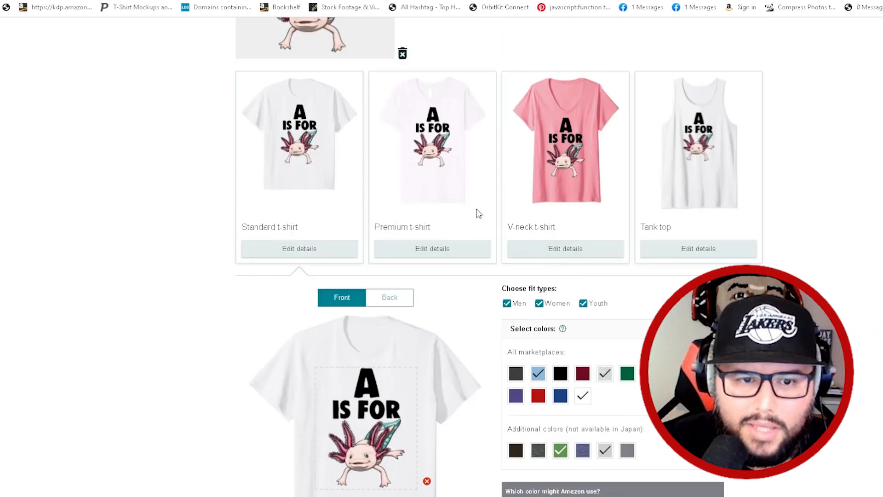
click(321, 251)
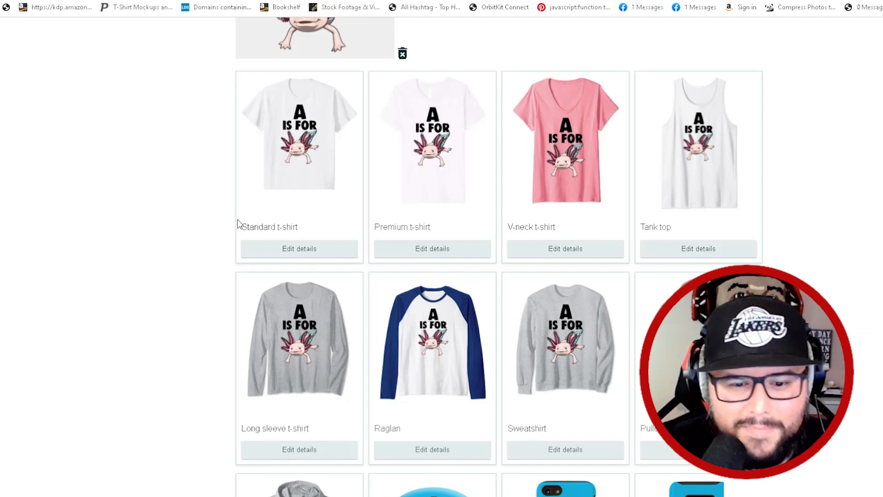
Examine the wording of the English listing's design title, highlighting the keyword Salamander.
scroll(239, 224, down, 2)
scroll(239, 225, down, 5)
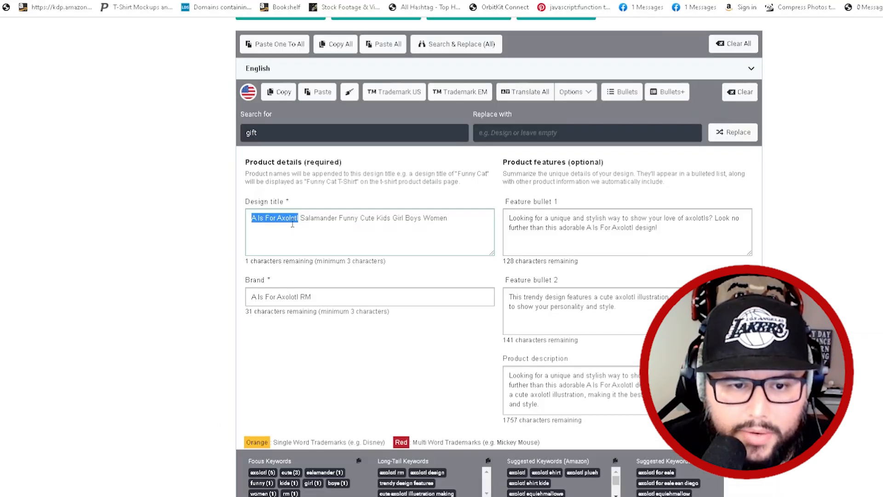
drag(300, 221, 337, 223)
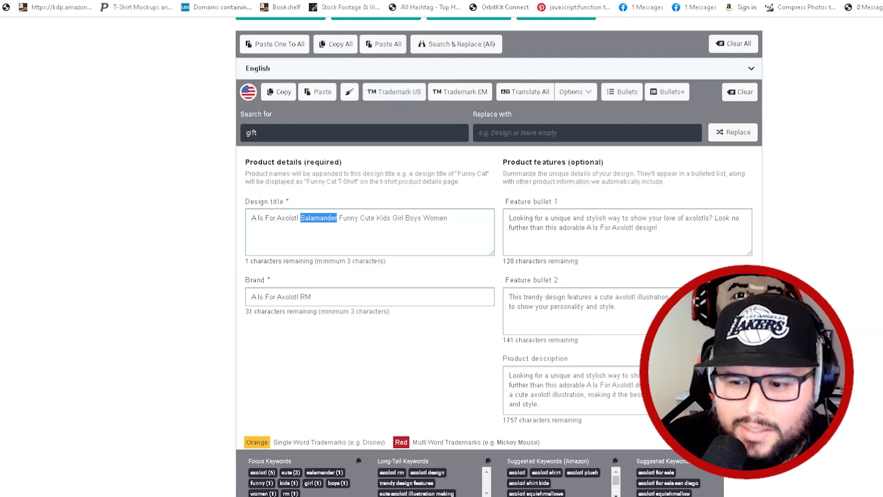
Check the fit types and colors of the white-text design's standard t-shirt, and close its details.
scroll(387, 99, up, 10)
scroll(384, 207, down, 4)
click(299, 251)
scroll(614, 323, down, 1)
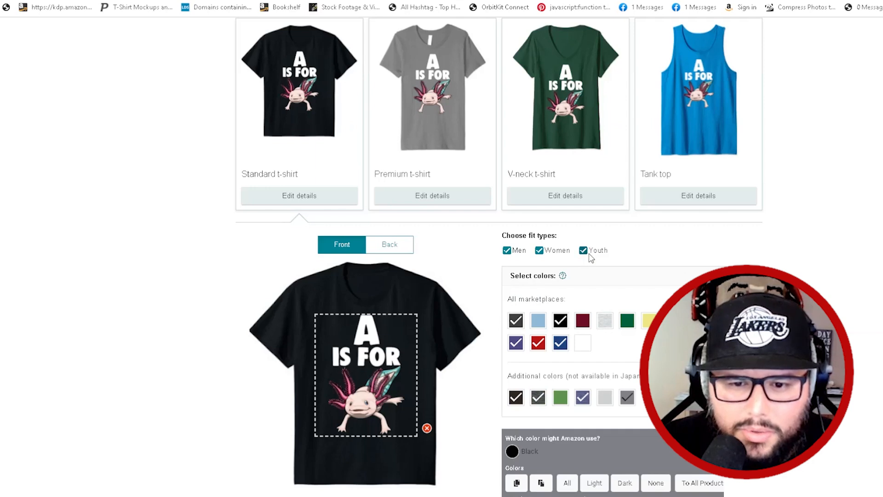
click(320, 201)
scroll(357, 216, down, 15)
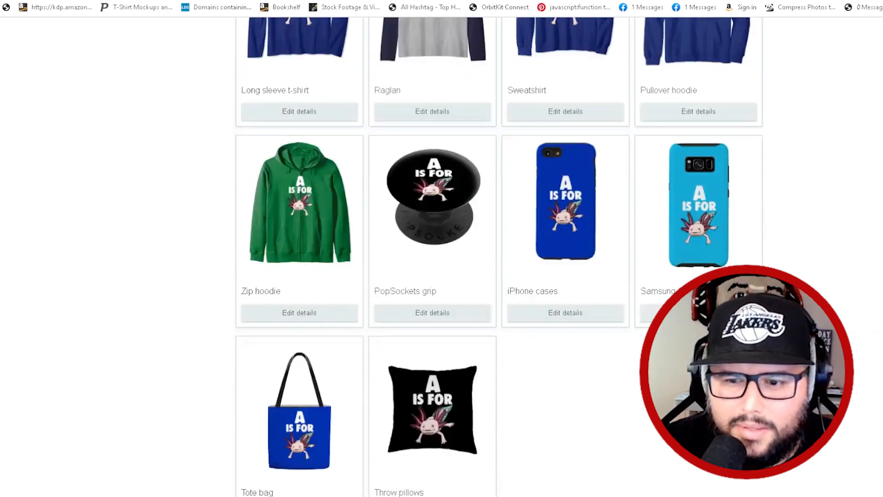
Examine the listing text, highlighting Salamander in the design title and both "A Is For Axolotl" and "RM" in the brand.
scroll(404, 260, down, 3)
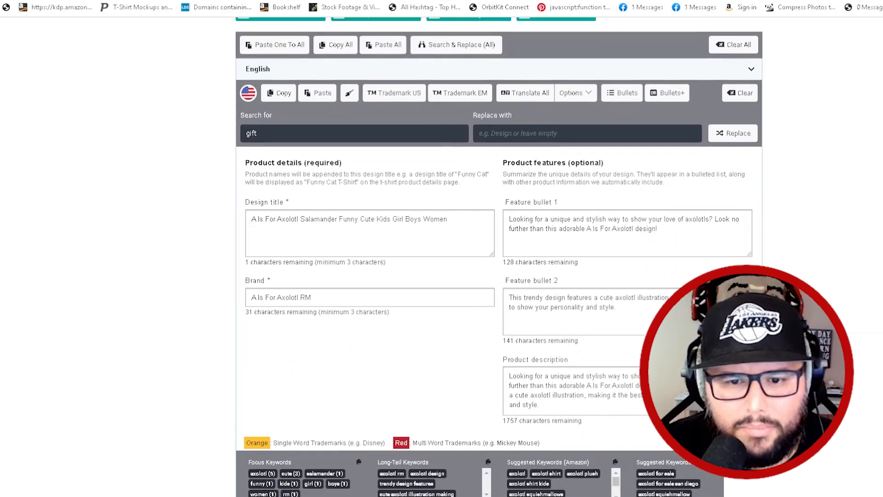
double_click(341, 220)
drag(335, 220, 327, 218)
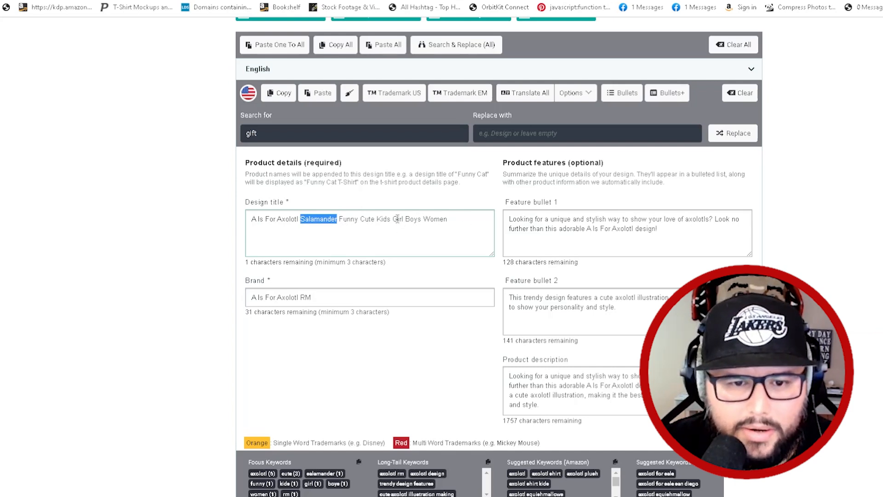
click(312, 297)
drag(250, 297, 299, 299)
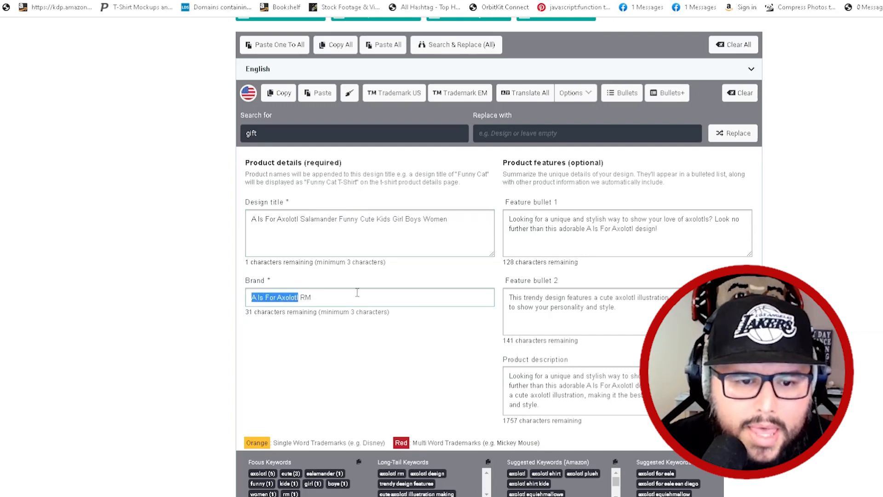
double_click(305, 298)
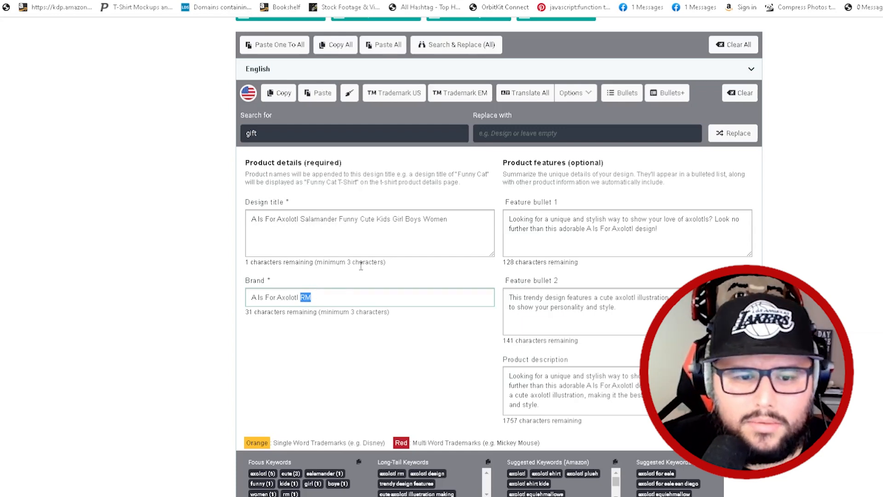
scroll(348, 281, down, 1)
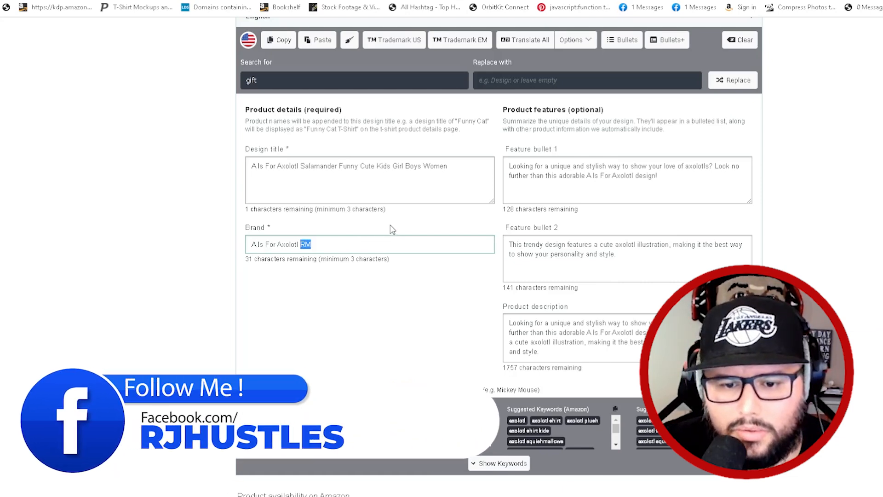
scroll(394, 228, down, 1)
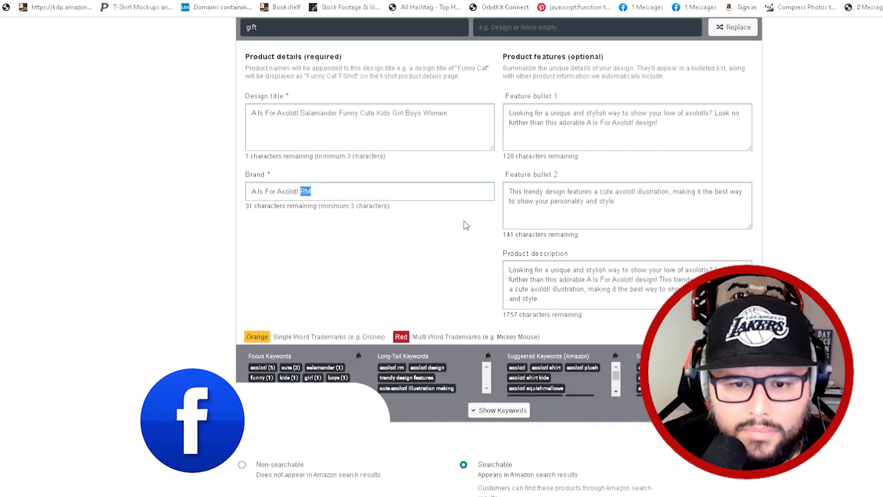
scroll(803, 243, up, 2)
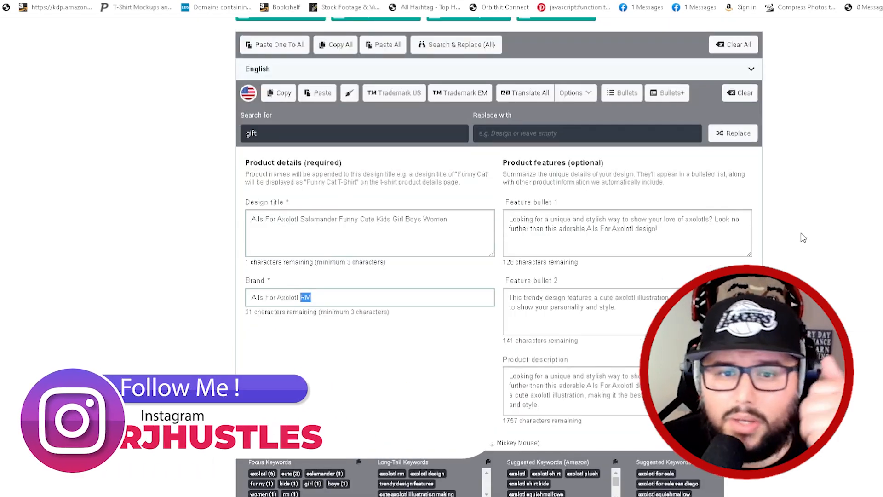